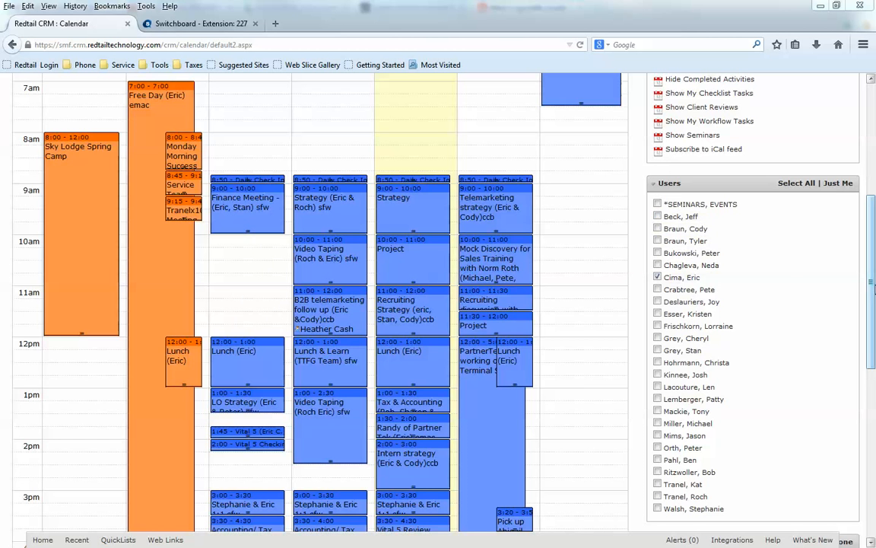
# - Open the Tue 5/20 8:50 Daily Check In activity for editing
pyautogui.moveTo(873, 243); pyautogui.dragTo(874, 118)
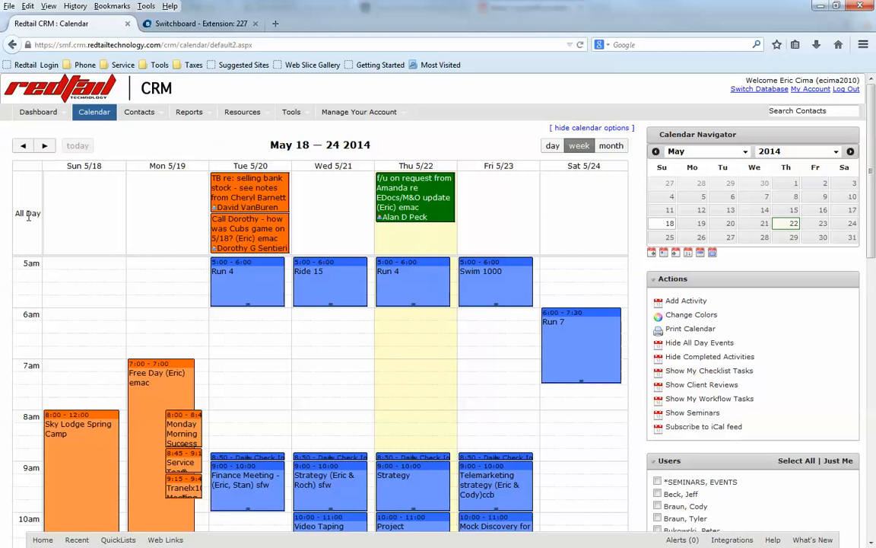
pyautogui.moveTo(418, 221)
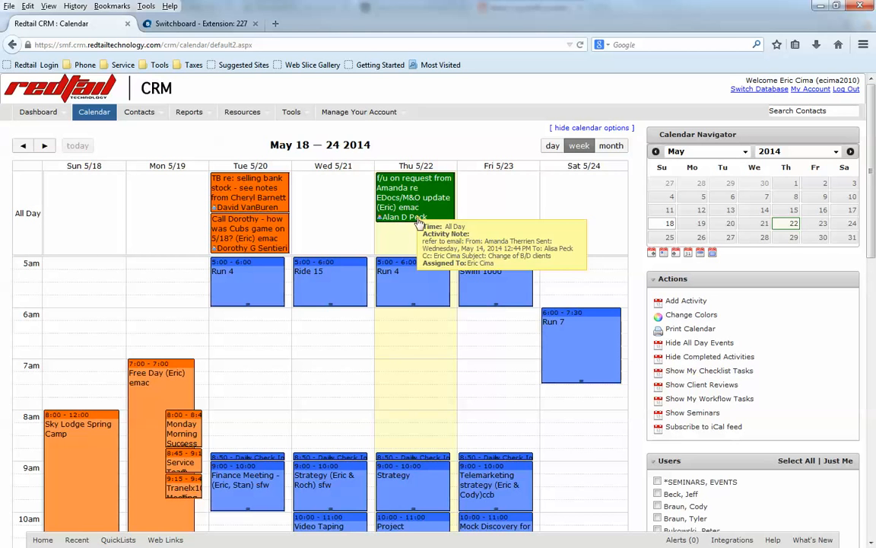
pyautogui.scroll(-5, 259, 327)
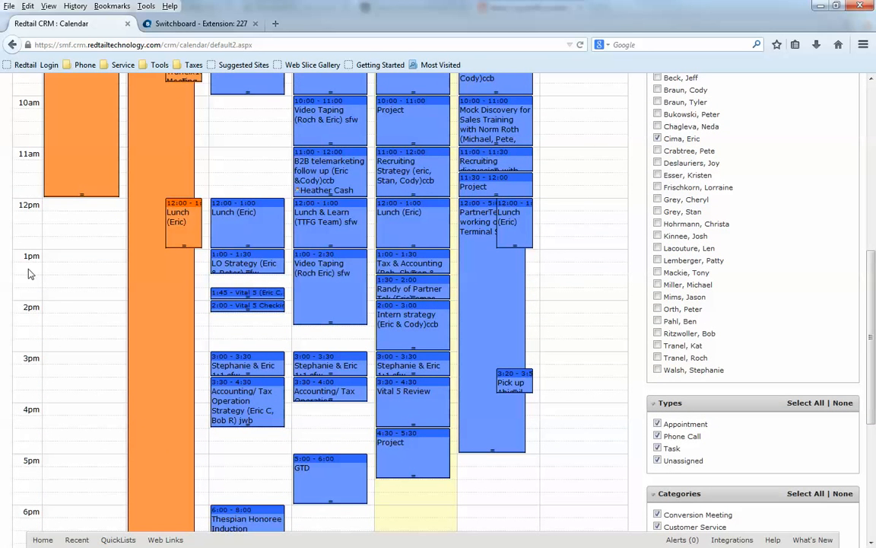
pyautogui.scroll(6, 505, 388)
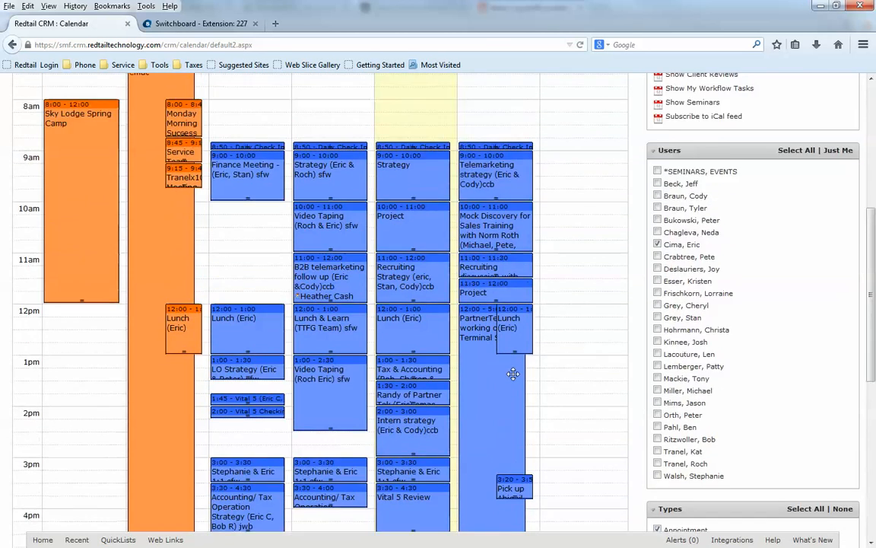
pyautogui.scroll(3, 512, 372)
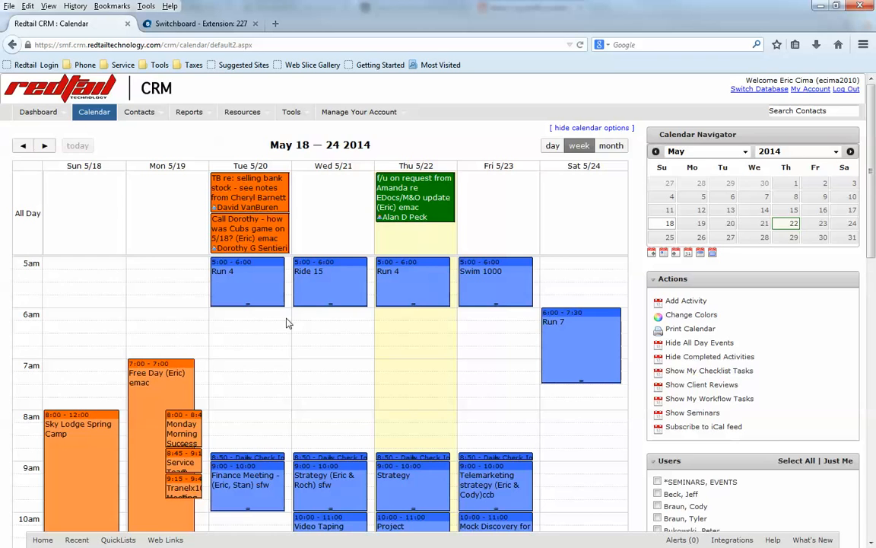
pyautogui.scroll(-5, 288, 322)
pyautogui.scroll(-1, 288, 321)
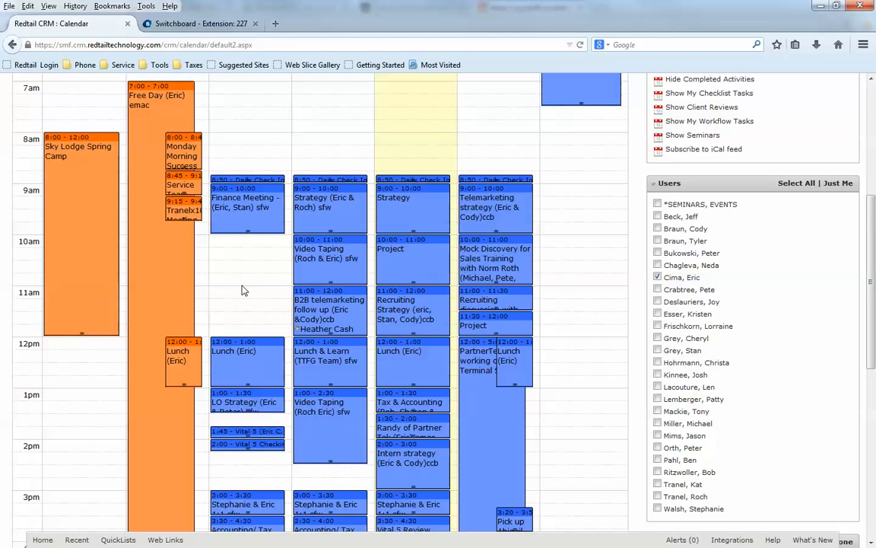
pyautogui.click(238, 182)
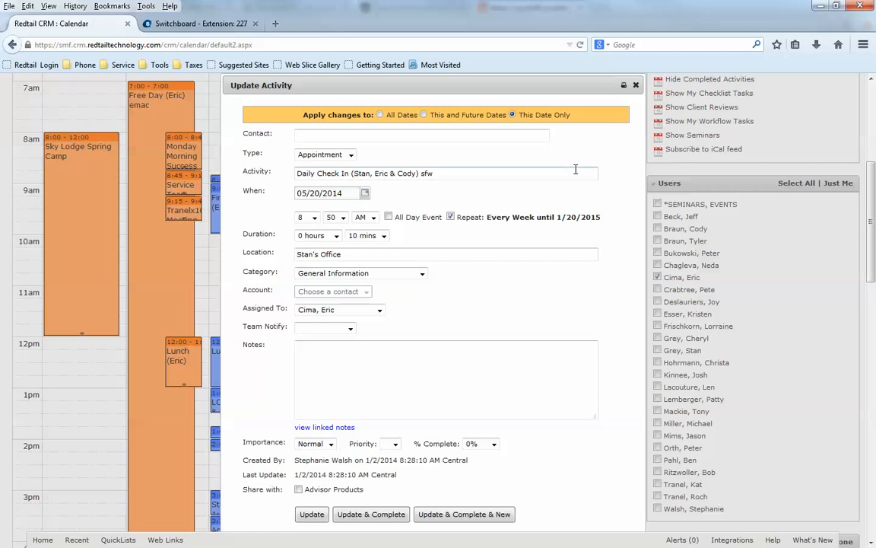
# - Leave the notes unchanged, then save the Daily Check In as complete and confirm
pyautogui.scroll(-2, 576, 172)
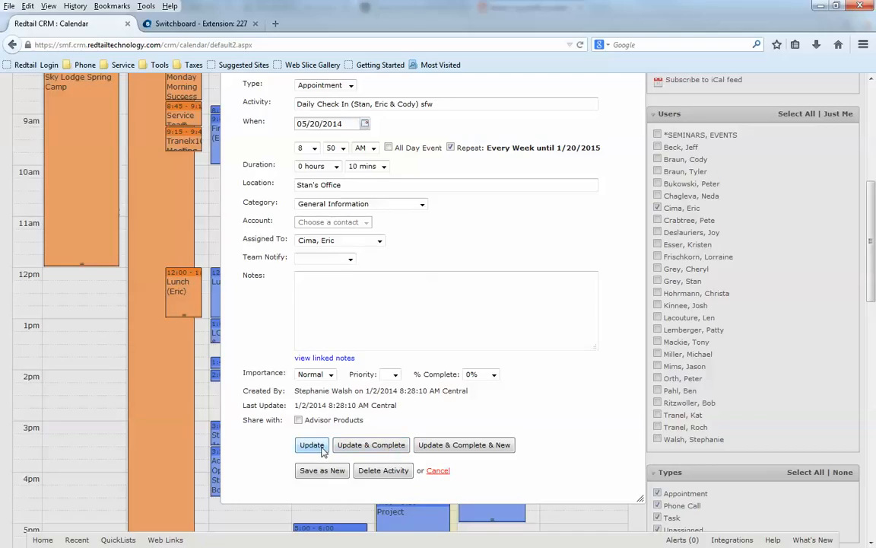
pyautogui.click(303, 307)
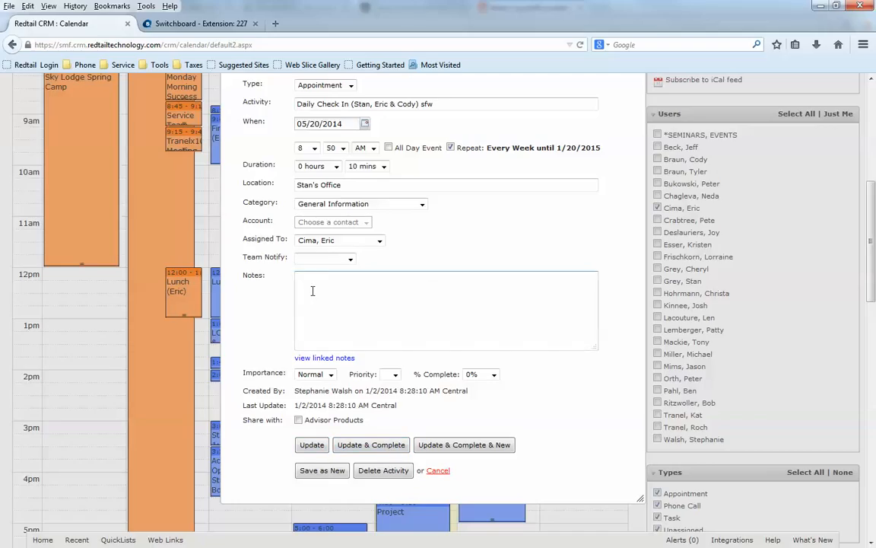
pyautogui.write('fgsush ushoiui oiiwr tie')
pyautogui.press('BackSpace')
pyautogui.press('BackSpace')
pyautogui.press('BackSpace')
pyautogui.press('BackSpace')
pyautogui.press('BackSpace')
pyautogui.press('BackSpace')
pyautogui.press('BackSpace')
pyautogui.press('BackSpace')
pyautogui.press('BackSpace')
pyautogui.press('BackSpace')
pyautogui.press('BackSpace')
pyautogui.press('BackSpace')
pyautogui.press('BackSpace')
pyautogui.press('BackSpace')
pyautogui.press('BackSpace')
pyautogui.press('BackSpace')
pyautogui.press('BackSpace')
pyautogui.press('BackSpace')
pyautogui.press('BackSpace')
pyautogui.press('BackSpace')
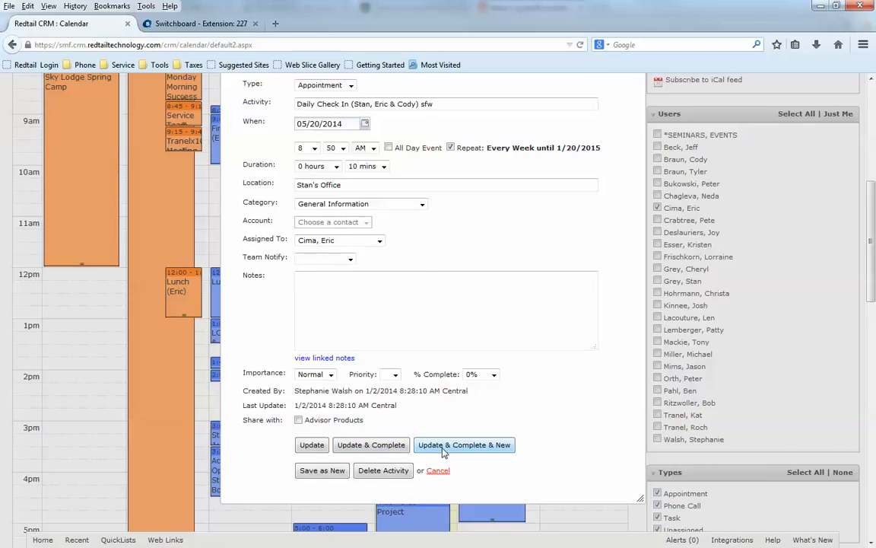
pyautogui.click(371, 446)
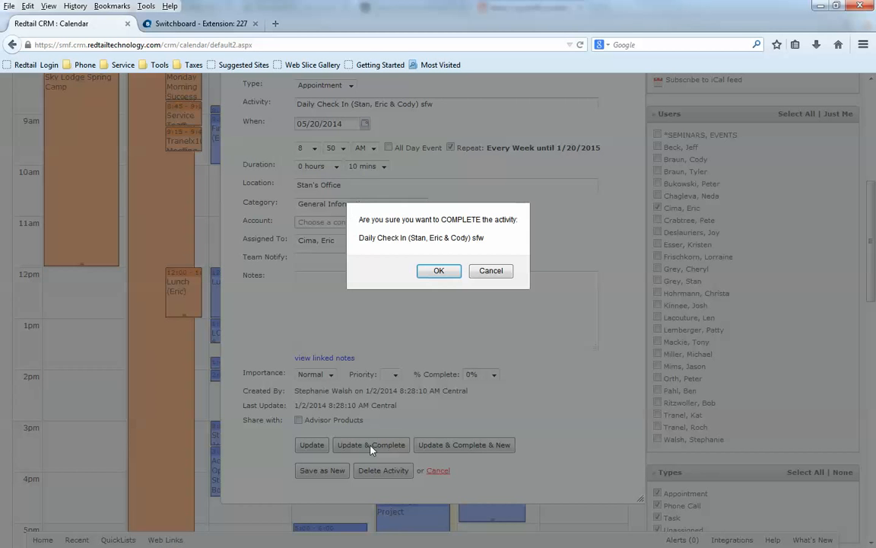
pyautogui.click(441, 271)
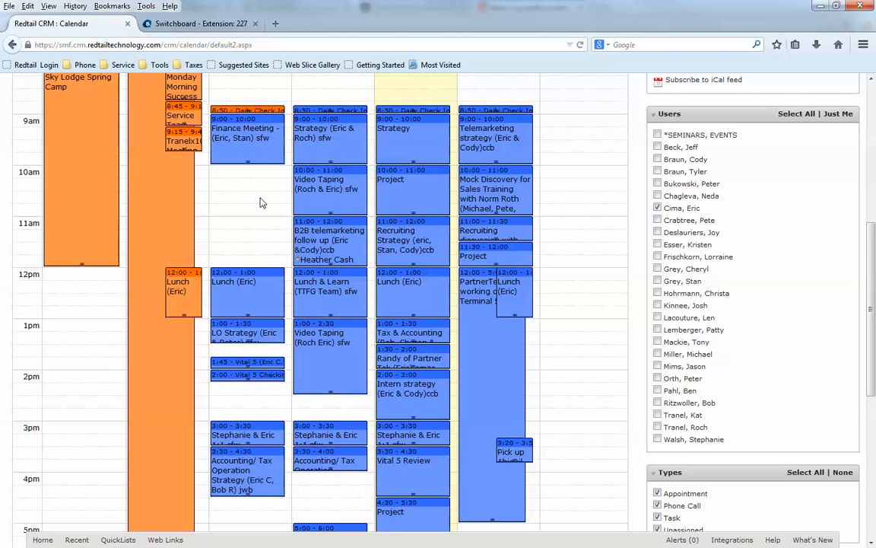
# - Go to the Dashboard's Today's Overview, which lists the week's 19 past-due activities
pyautogui.scroll(5, 259, 190)
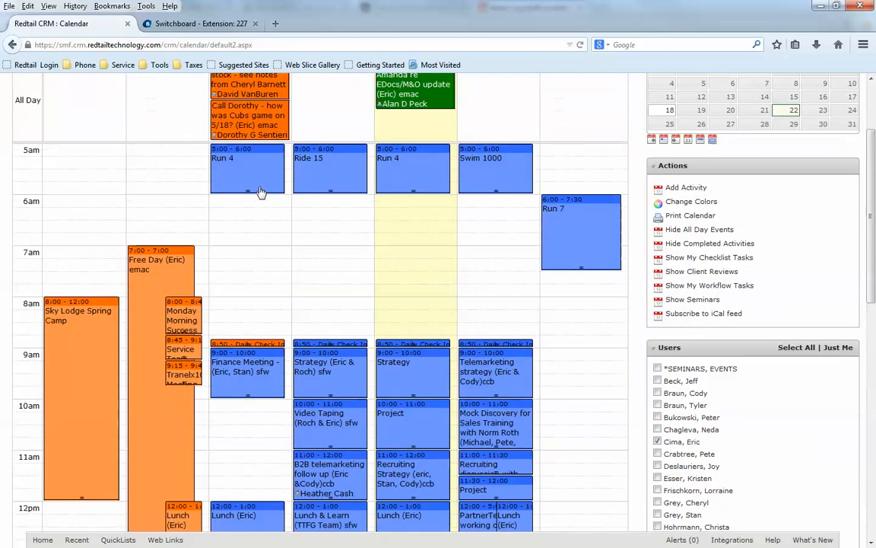
pyautogui.moveTo(46, 118)
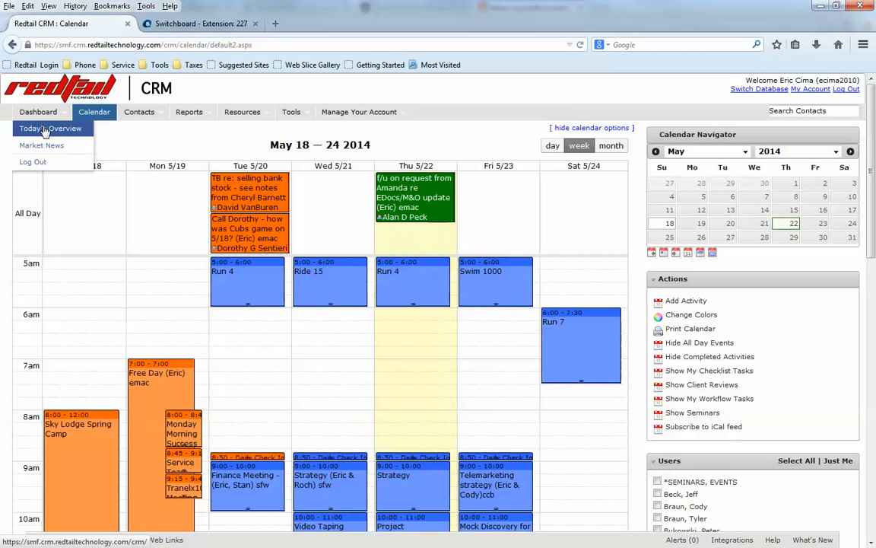
pyautogui.click(45, 131)
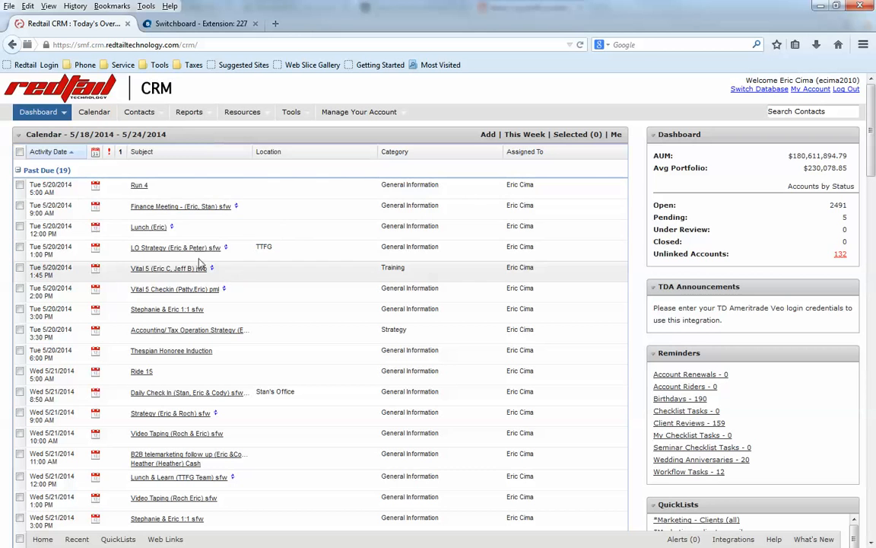
# - Check the nine past-due activities, from Run 4 through Thespian Honoree Induction
pyautogui.click(20, 185)
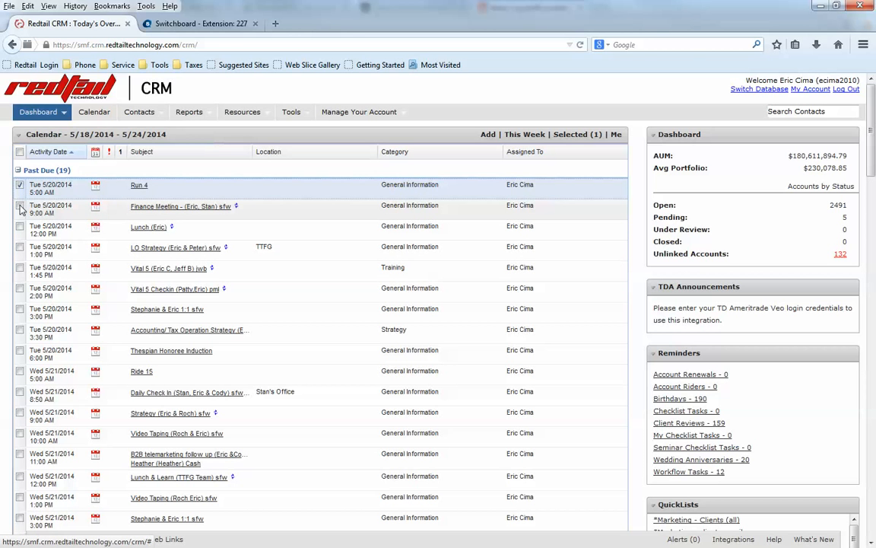
pyautogui.click(20, 206)
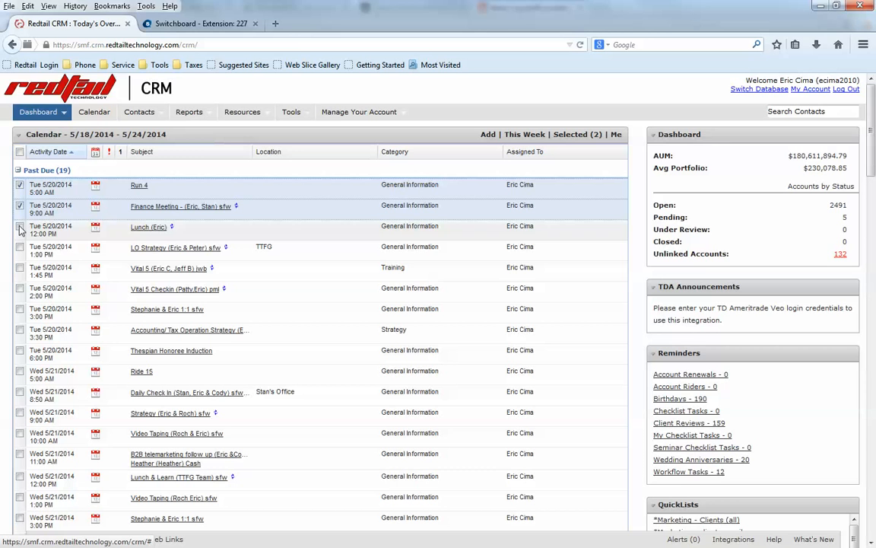
pyautogui.click(20, 227)
pyautogui.click(20, 247)
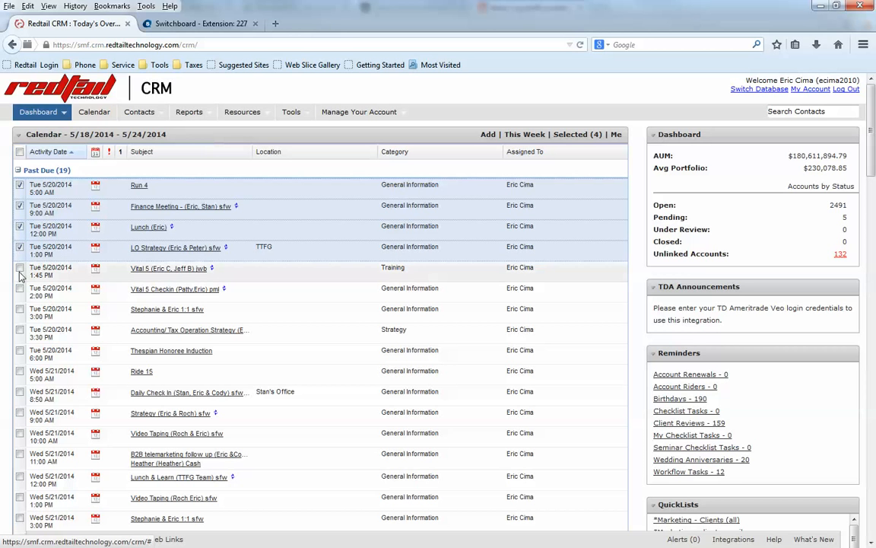
pyautogui.click(20, 268)
pyautogui.click(20, 289)
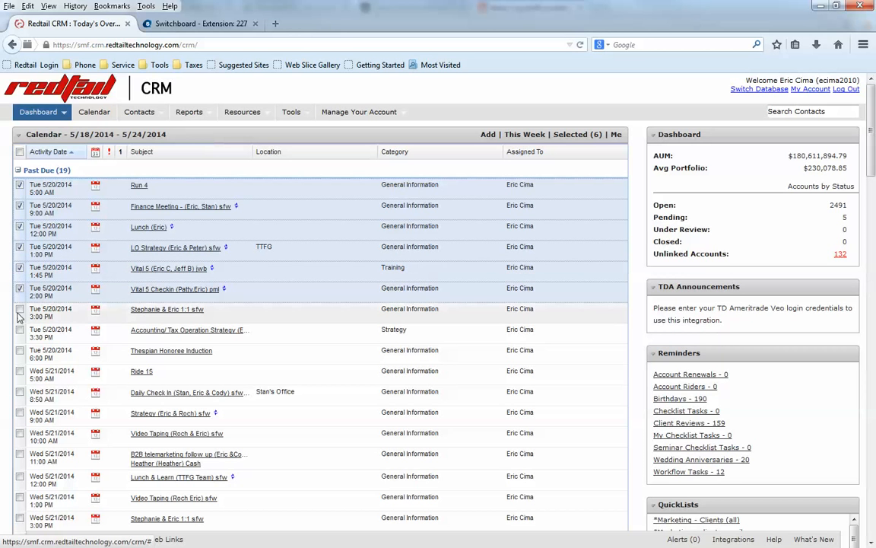
pyautogui.click(20, 310)
pyautogui.click(20, 330)
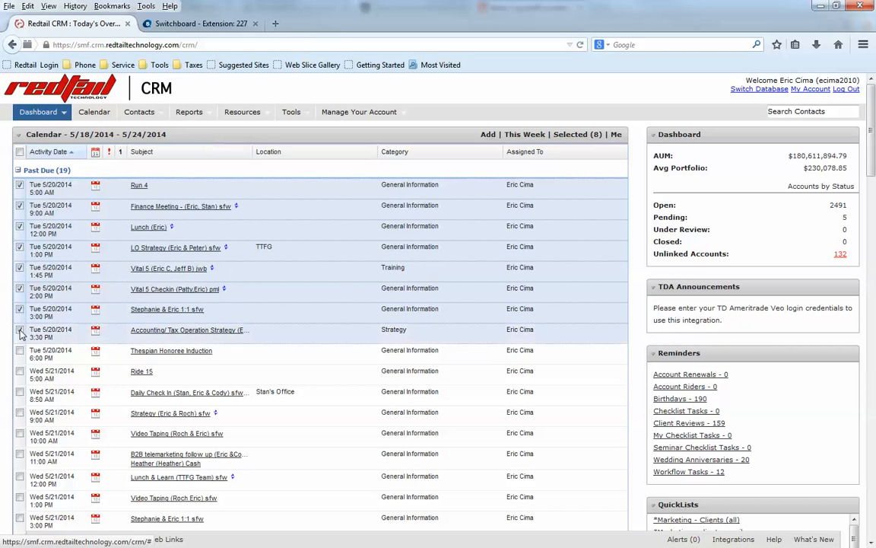
pyautogui.click(20, 350)
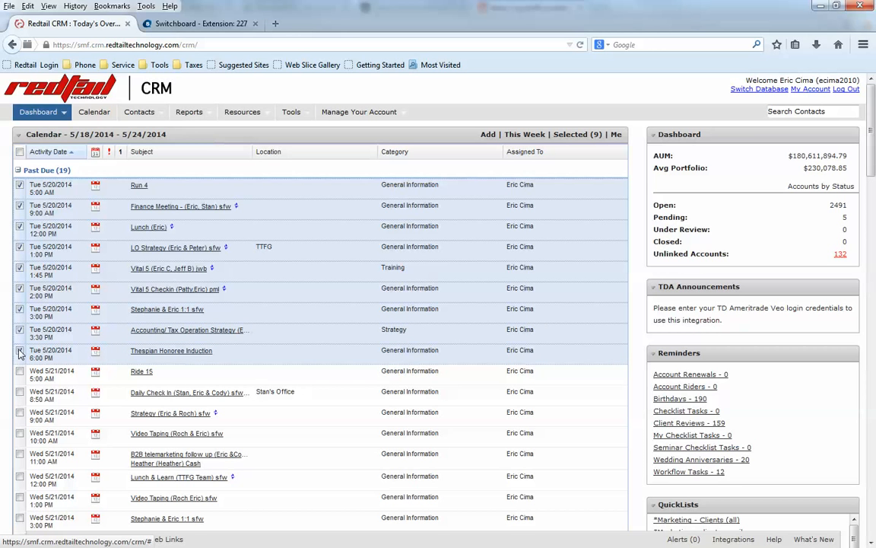
# - Mark the nine checked activities as complete and confirm
pyautogui.rightClick(112, 299)
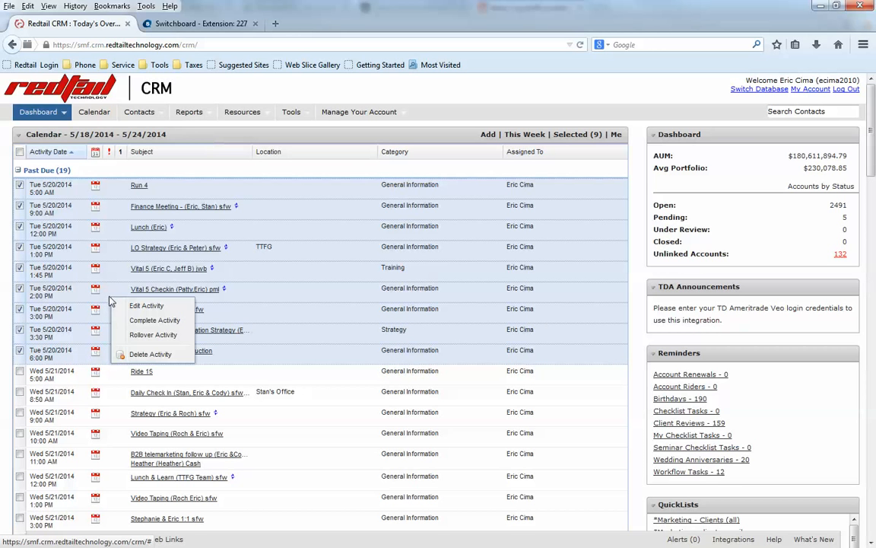
pyautogui.click(155, 322)
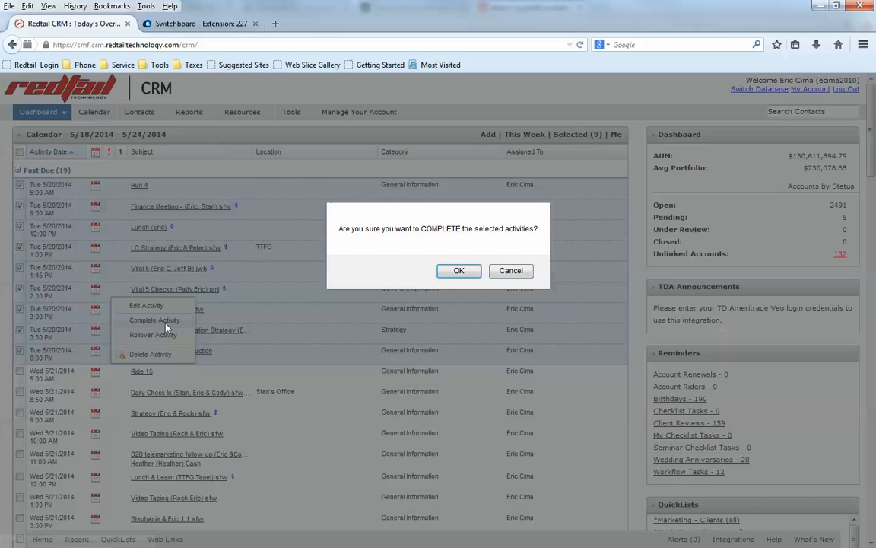
pyautogui.click(460, 274)
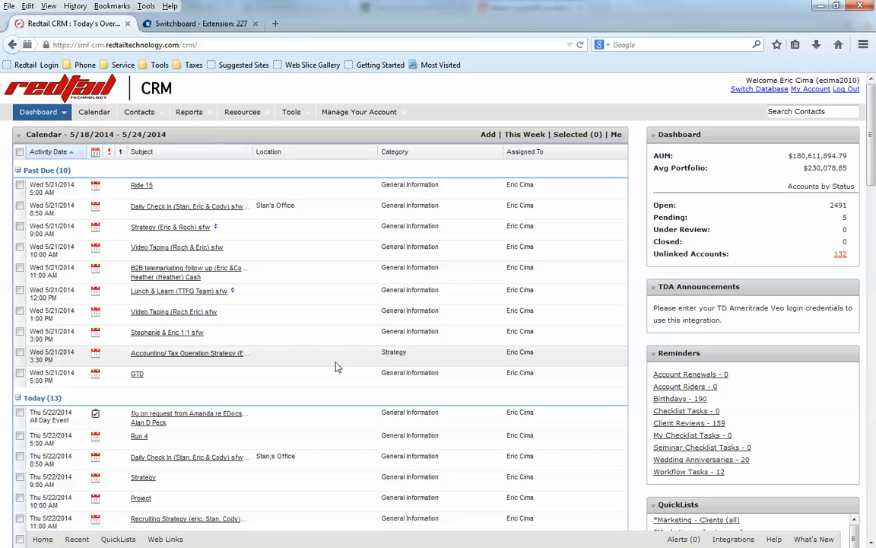
pyautogui.click(92, 112)
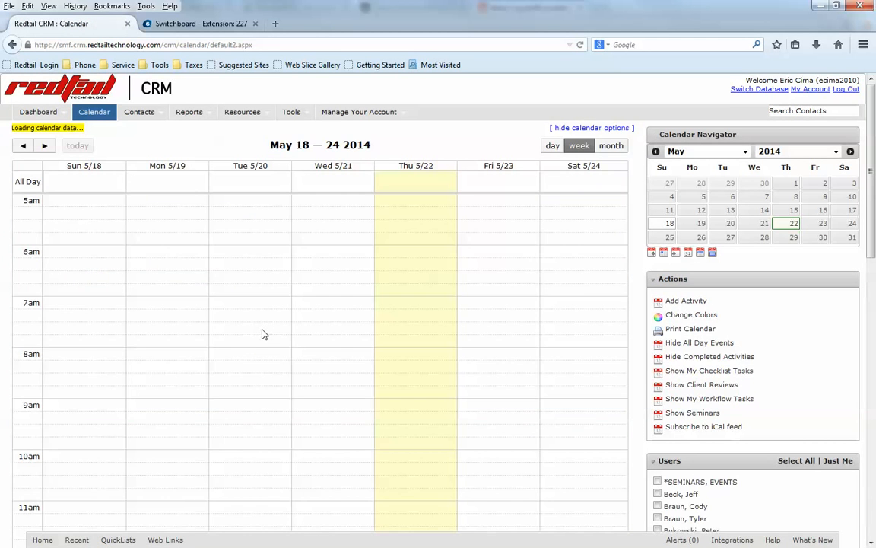
# - Scroll through the May 18–24, 2014 week view to review the scheduled activities
pyautogui.scroll(-3, 327, 355)
pyautogui.scroll(-5, 327, 355)
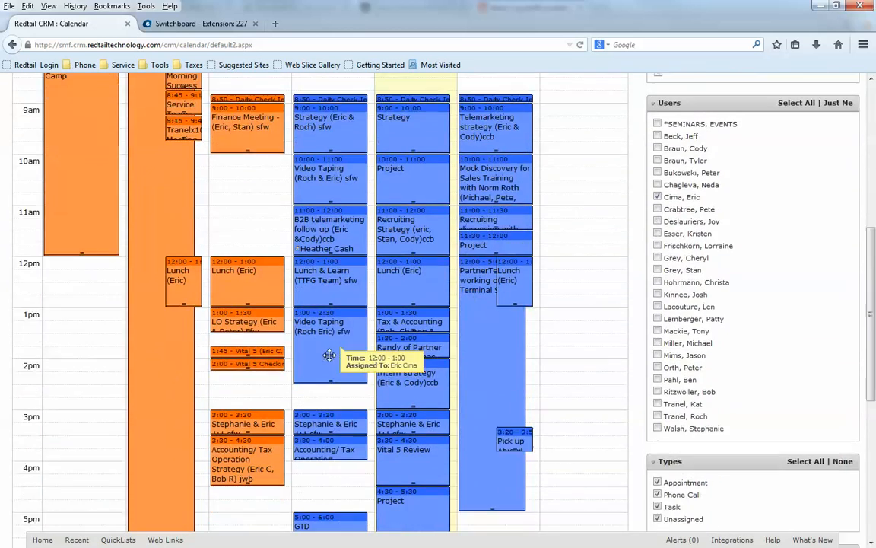
pyautogui.scroll(5, 257, 363)
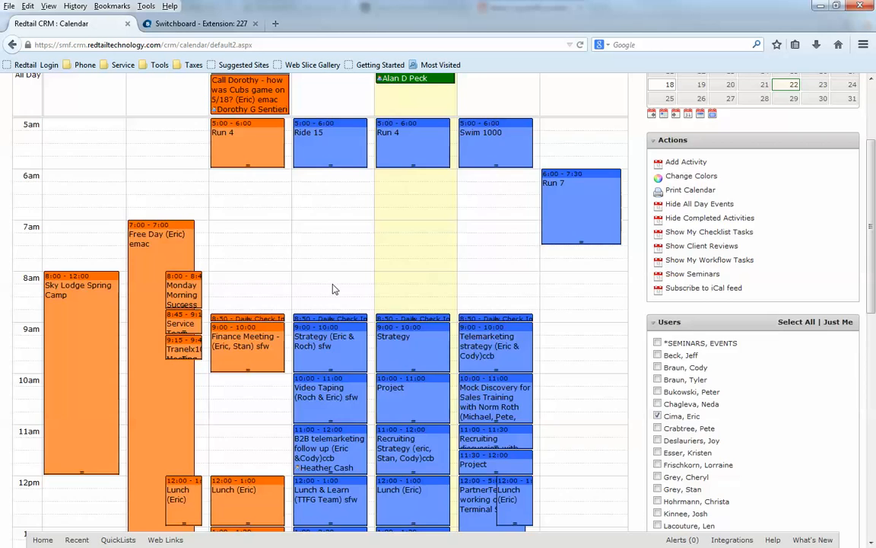
pyautogui.scroll(3, 332, 289)
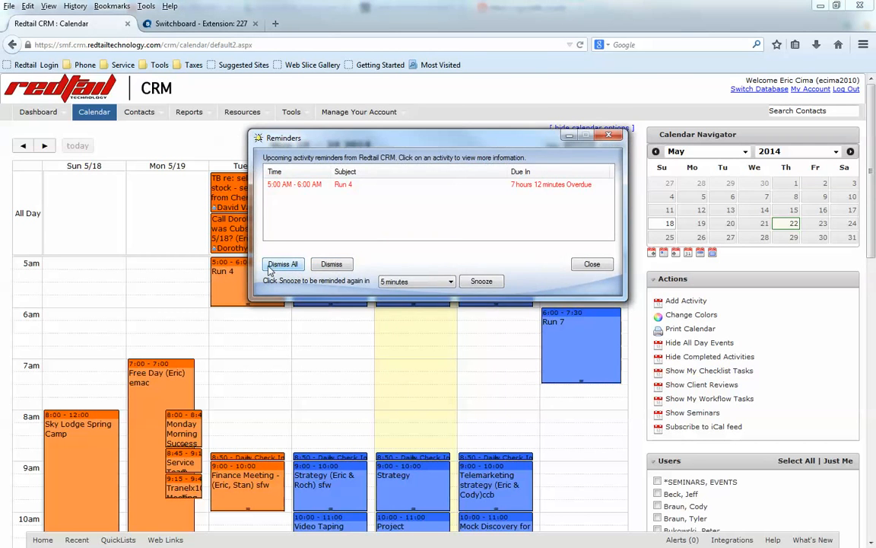
# - Dismiss all reminders, view the contact linked to Thursday's follow-up, then return to the calendar
pyautogui.click(278, 261)
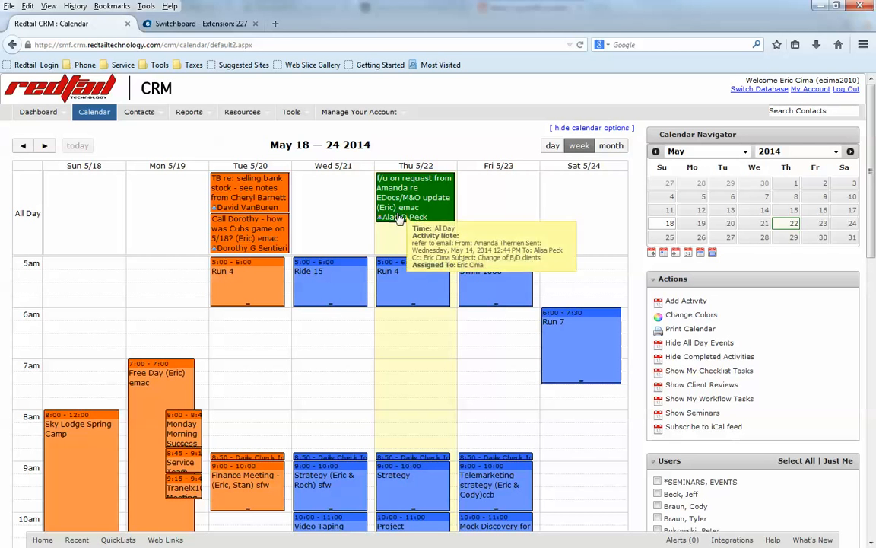
pyautogui.moveTo(413, 228)
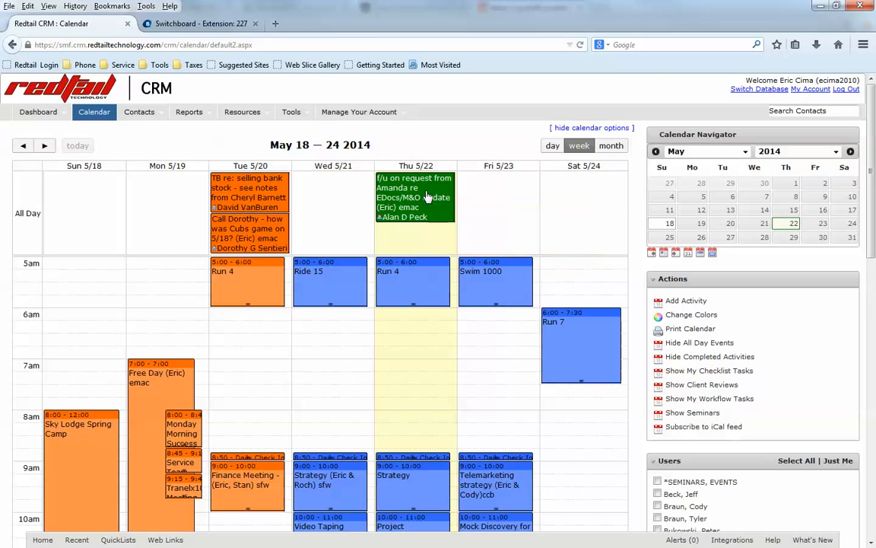
pyautogui.moveTo(418, 218)
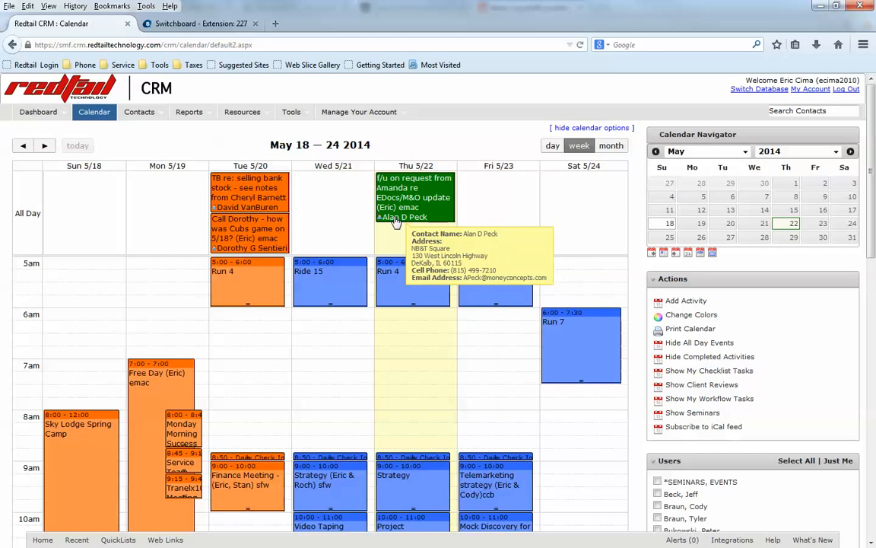
pyautogui.click(390, 222)
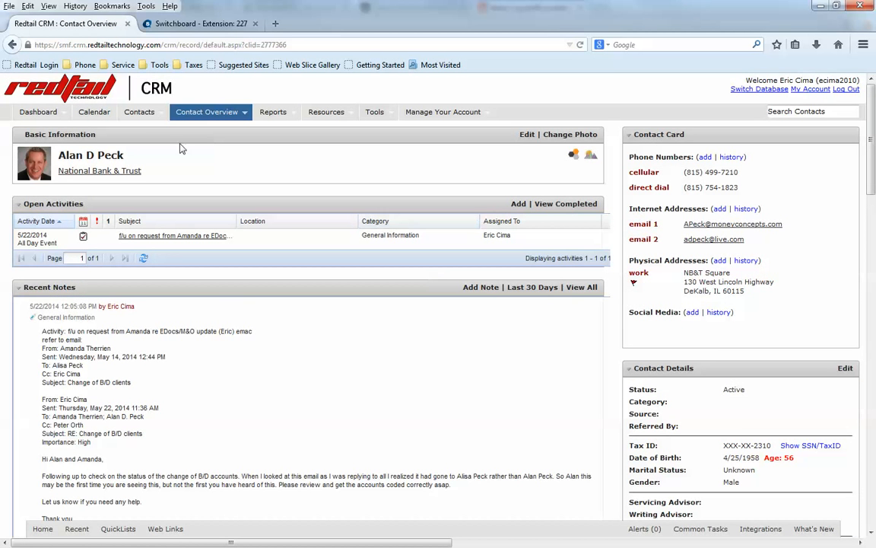
pyautogui.click(11, 45)
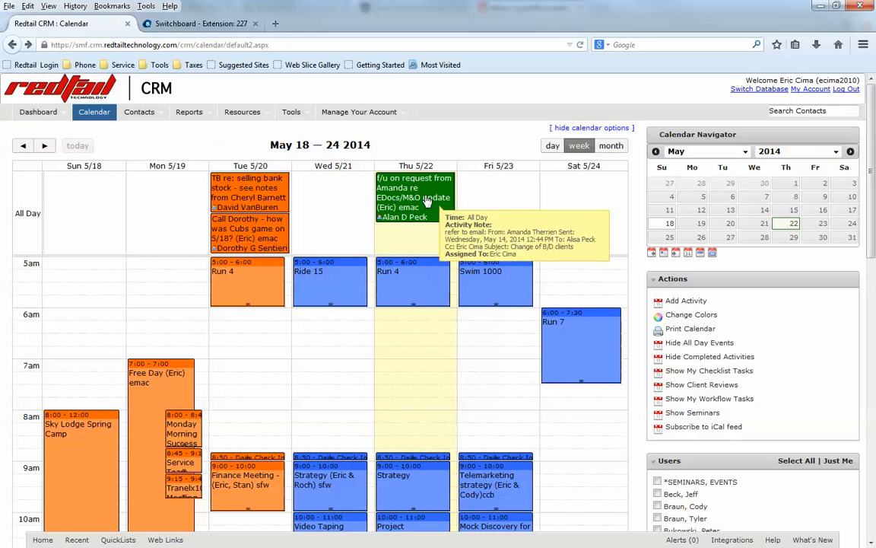
pyautogui.click(426, 199)
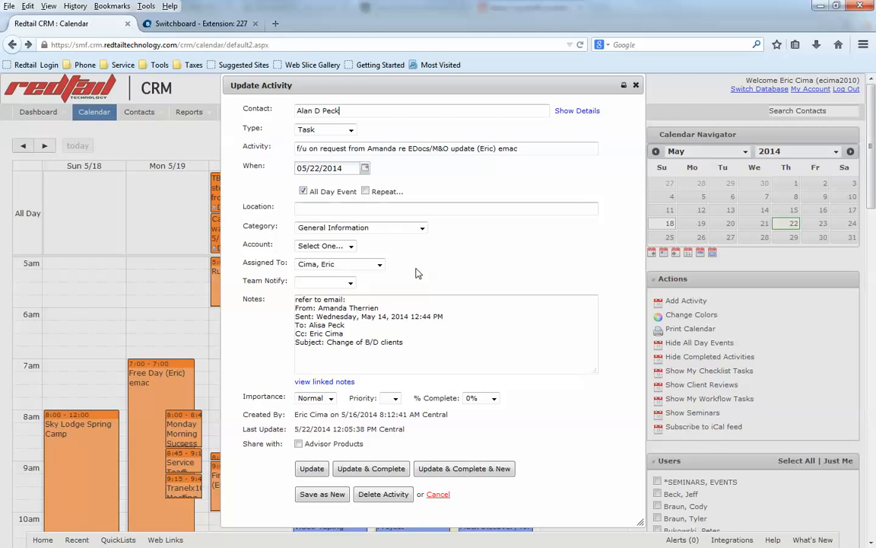
pyautogui.click(636, 85)
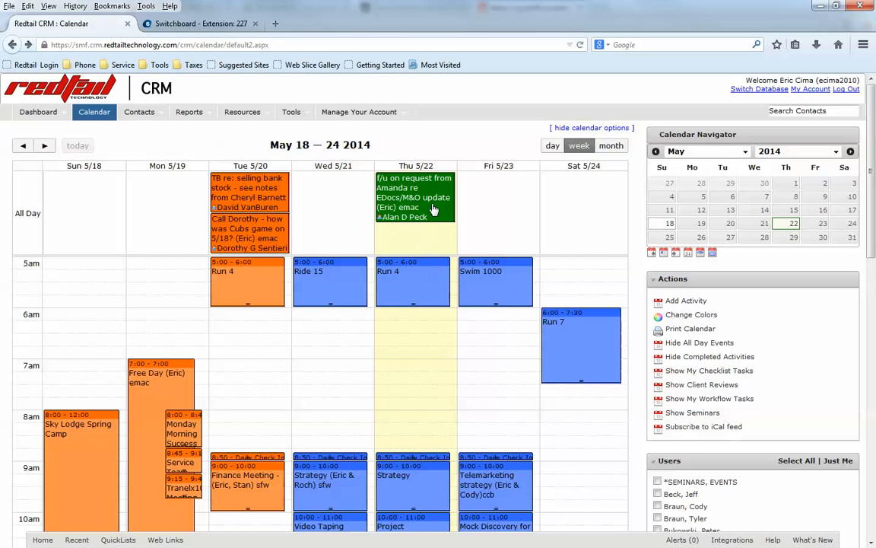
# - Change the all-day EDocs/M&O follow-up task's date from Thu 5/22 to Fri 5/23
pyautogui.moveTo(418, 191)
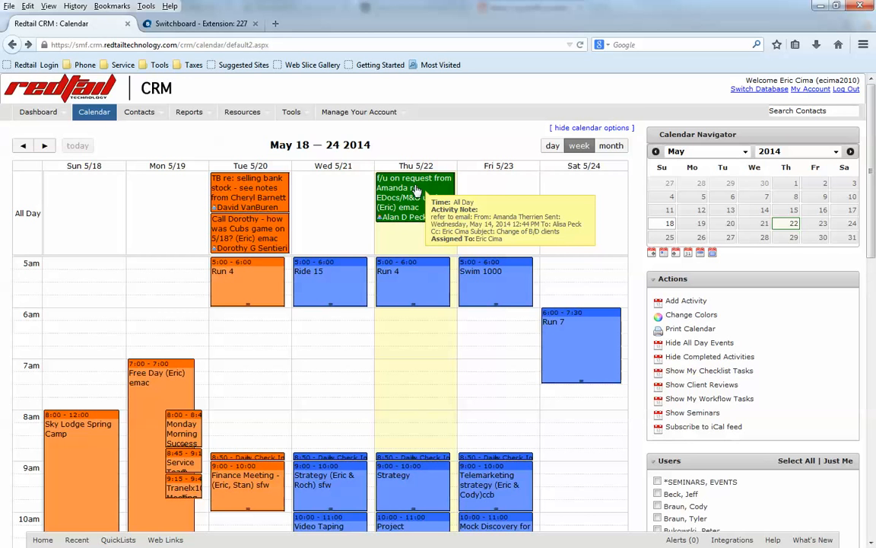
pyautogui.click(418, 191)
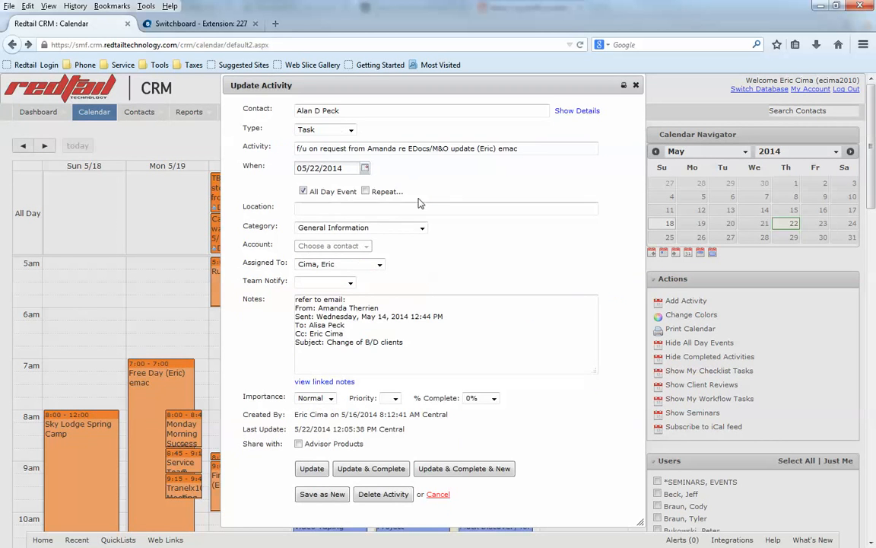
pyautogui.click(365, 168)
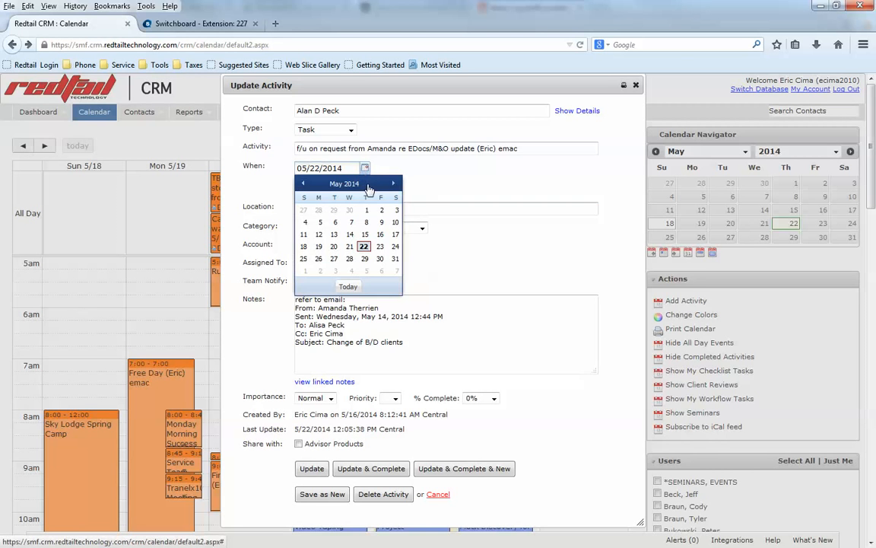
pyautogui.click(381, 249)
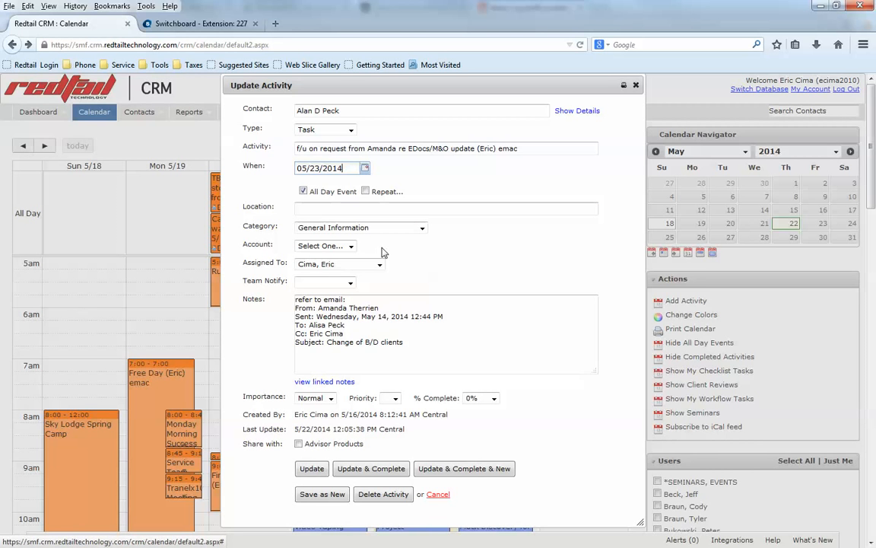
pyautogui.click(317, 471)
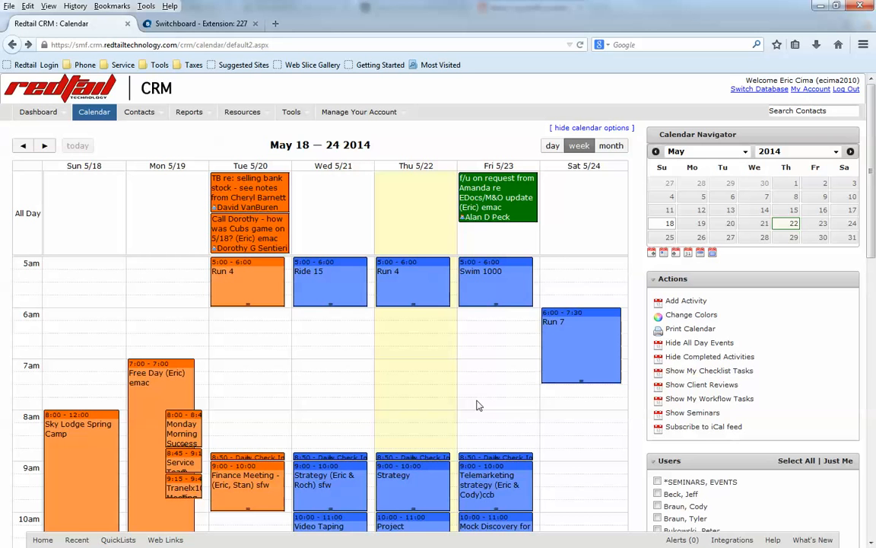
# - Drag the all-day EDocs/M&O follow-up task from Fri 5/23 back onto Thu 5/22
pyautogui.moveTo(517, 196)
pyautogui.moveTo(486, 197); pyautogui.dragTo(388, 197)
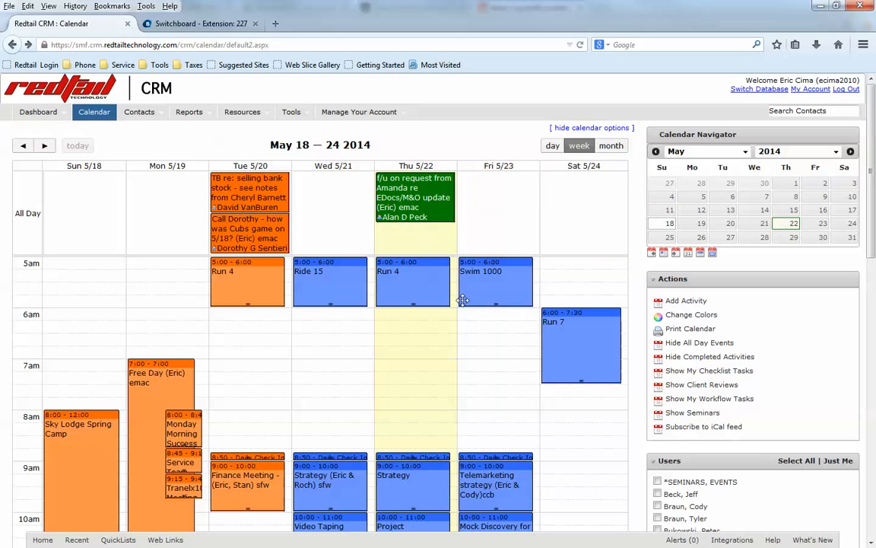
pyautogui.moveTo(411, 194)
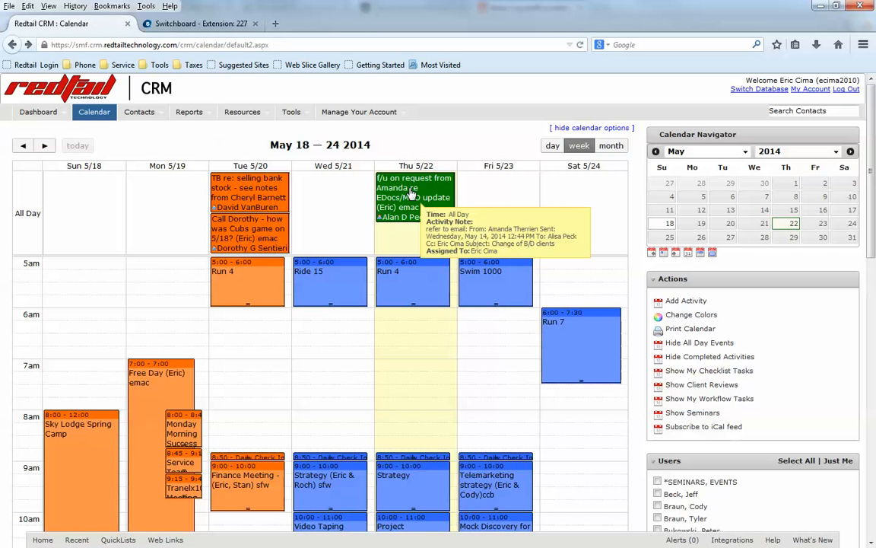
pyautogui.moveTo(411, 194)
pyautogui.mouseDown()
pyautogui.moveTo(643, 192)
pyautogui.moveTo(403, 191)
pyautogui.moveTo(423, 204)
pyautogui.moveTo(410, 200)
pyautogui.mouseUp()
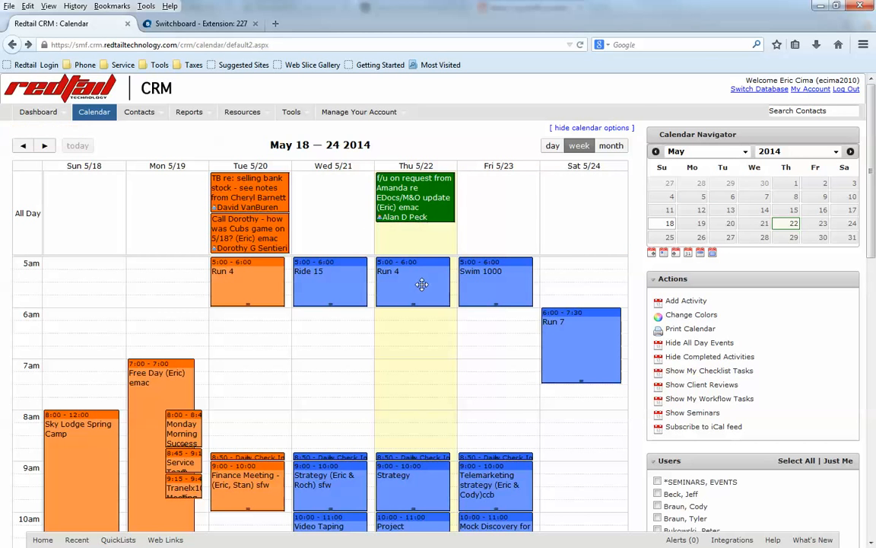
# - Paste the copied email message into the follow-up task's notes on a new line below Subject
pyautogui.doubleClick(406, 196)
pyautogui.click(411, 342)
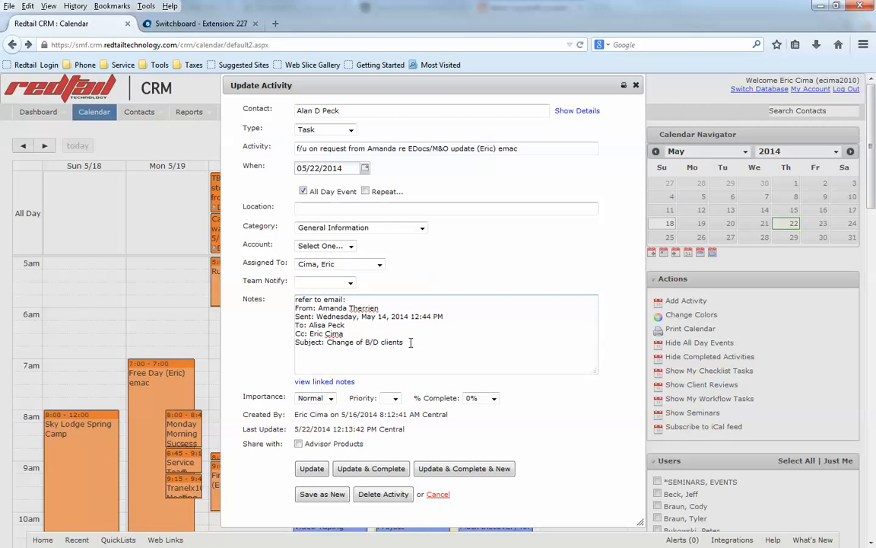
pyautogui.press('Return')
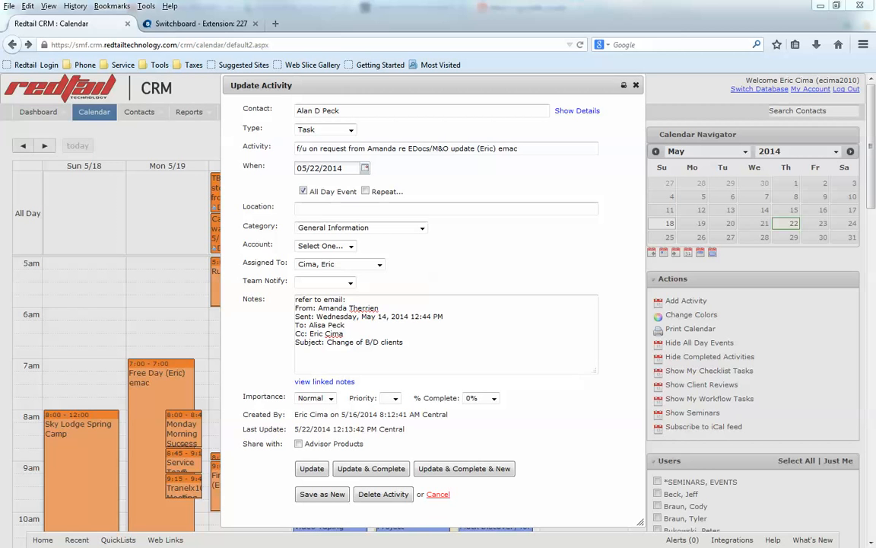
pyautogui.click(313, 361)
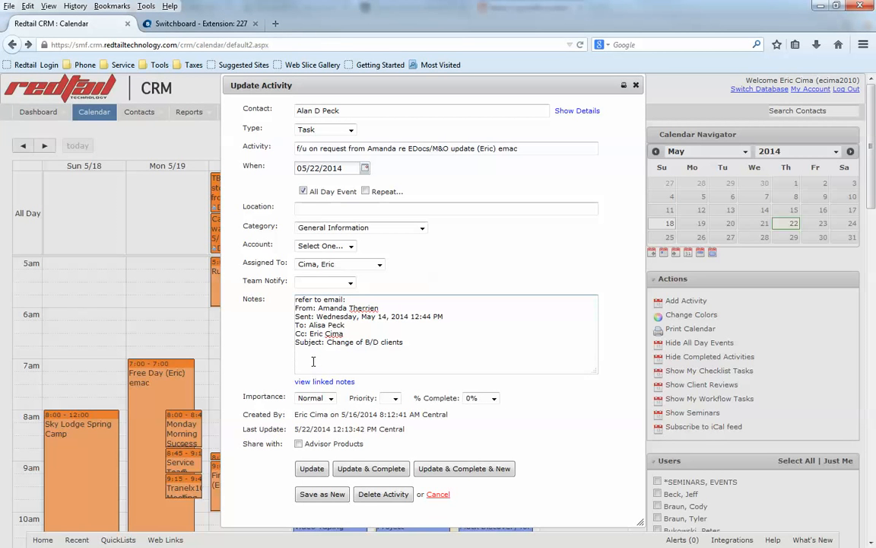
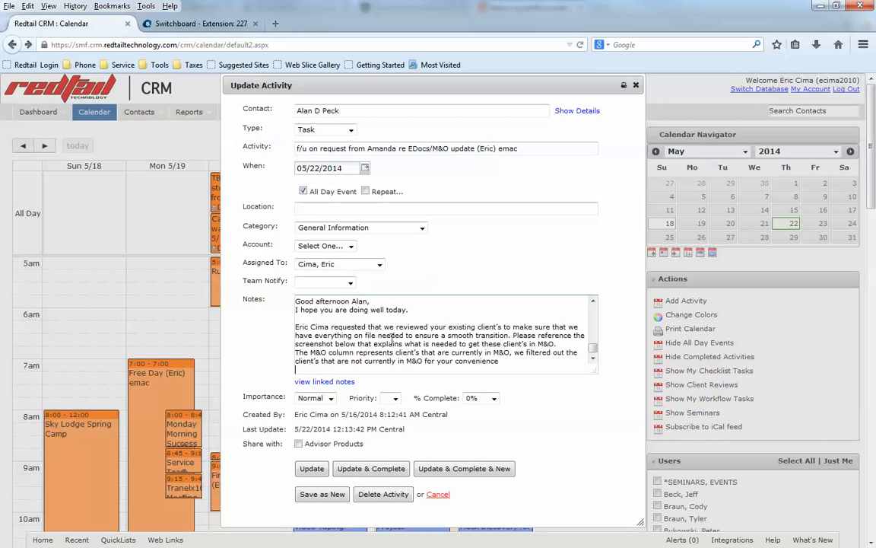
pyautogui.scroll(-3, 312, 361)
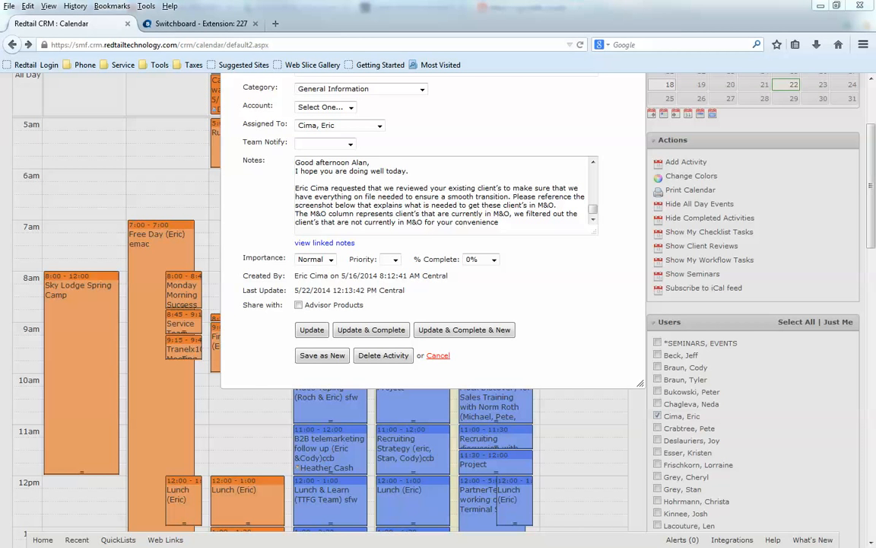
pyautogui.scroll(2, 434, 251)
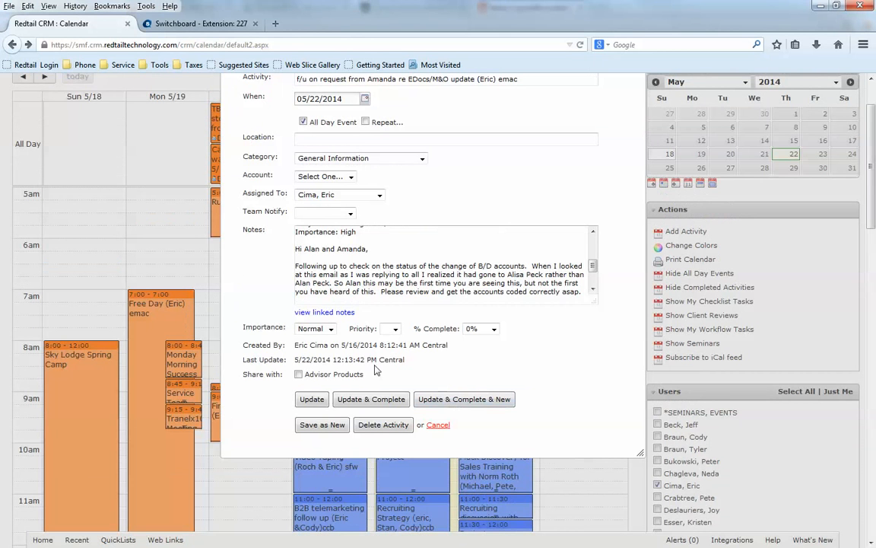
pyautogui.scroll(2, 446, 225)
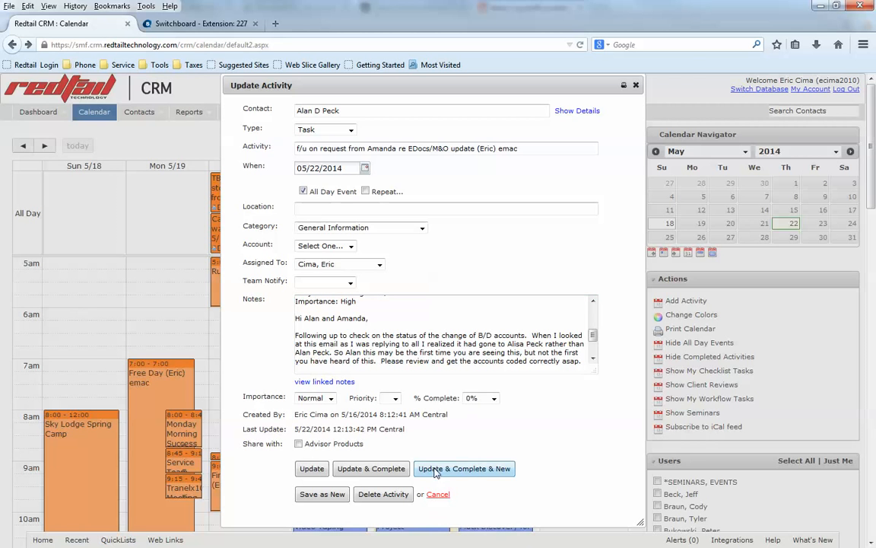
# - Complete the past-due task and start a new activity of type Task
pyautogui.click(485, 470)
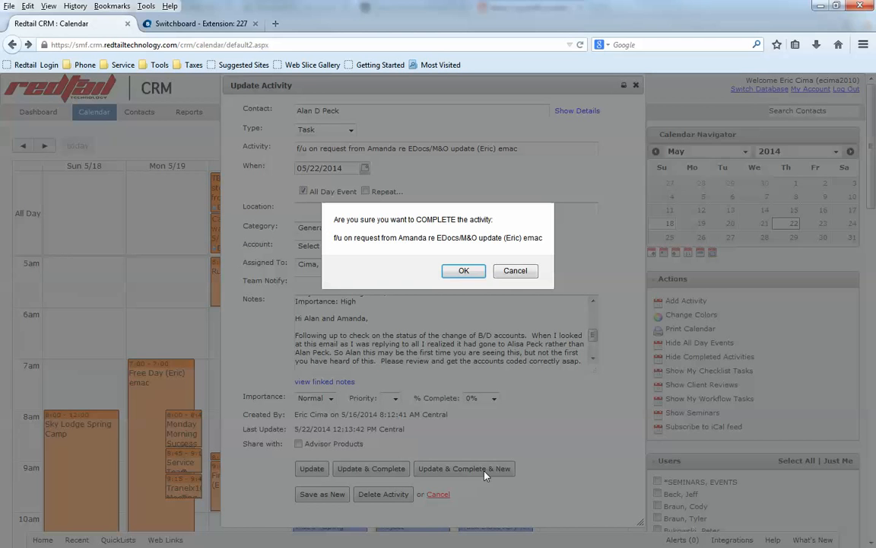
pyautogui.click(468, 272)
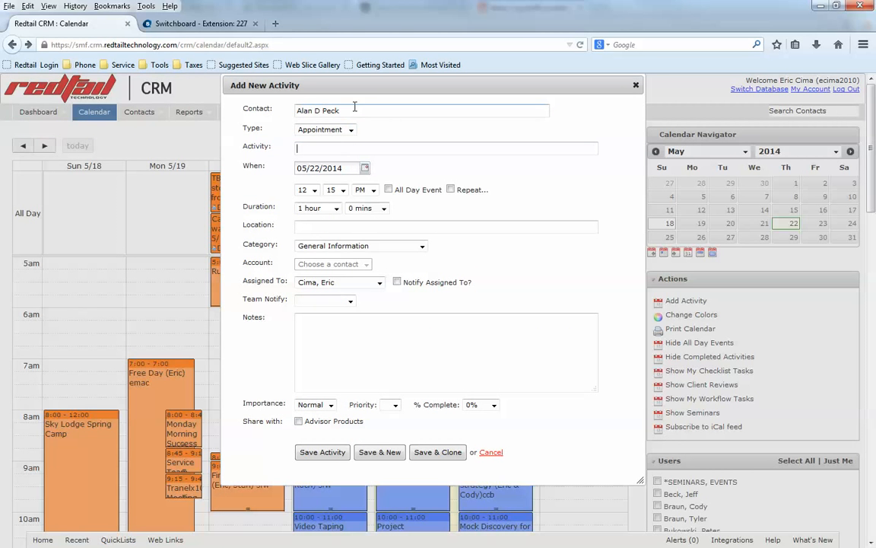
pyautogui.click(351, 131)
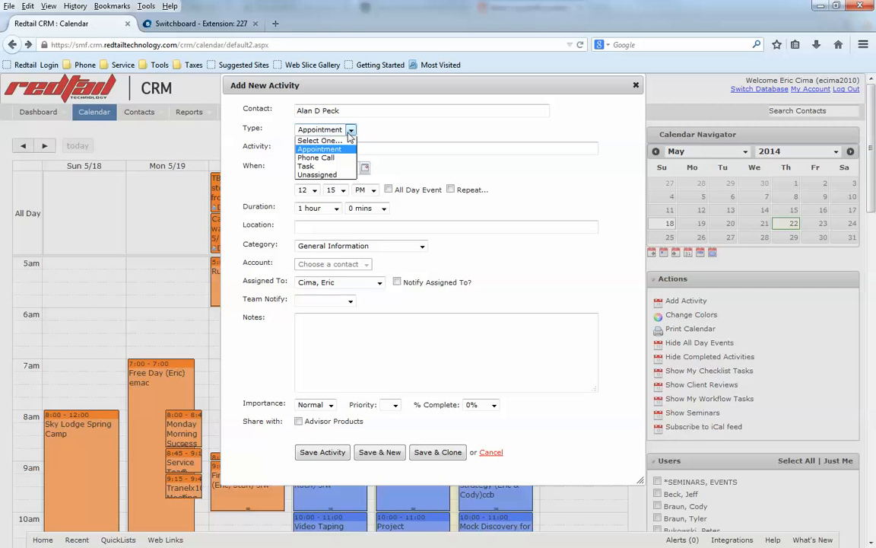
pyautogui.click(319, 166)
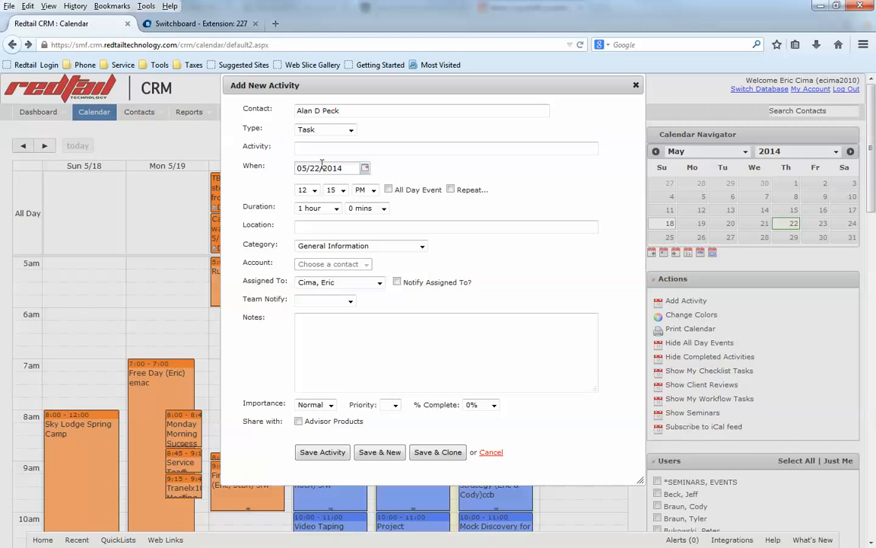
pyautogui.press('Tab')
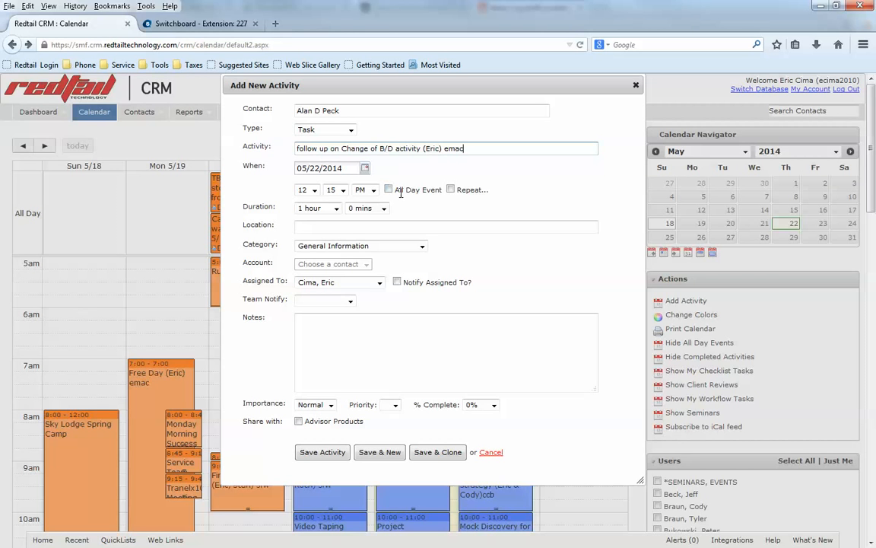
# - Make the new follow-up task all-day, due 05/28/2014, and save it
pyautogui.press('Tab')
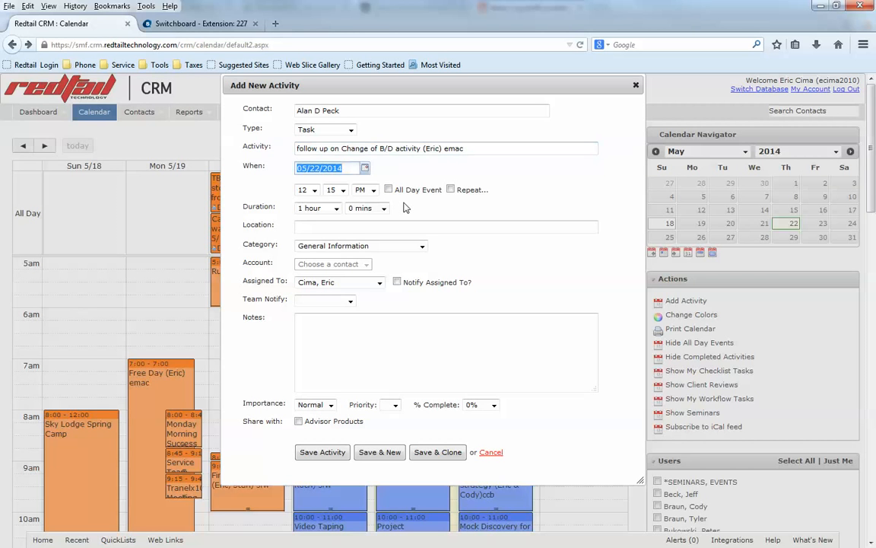
pyautogui.click(365, 168)
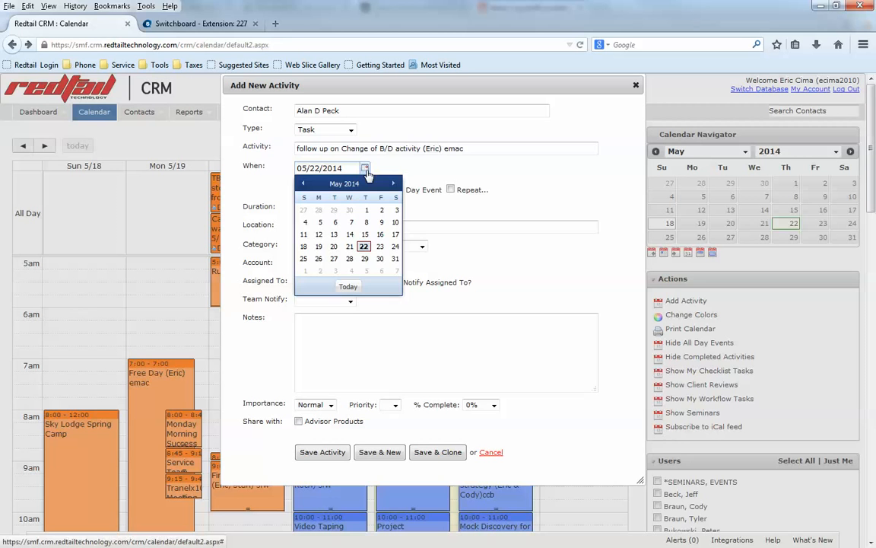
pyautogui.click(350, 258)
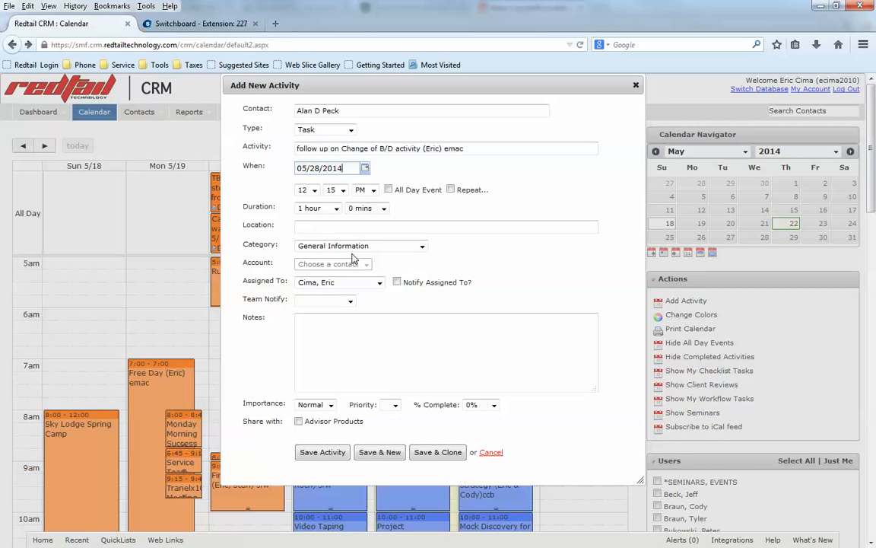
pyautogui.press('Tab')
pyautogui.click(388, 190)
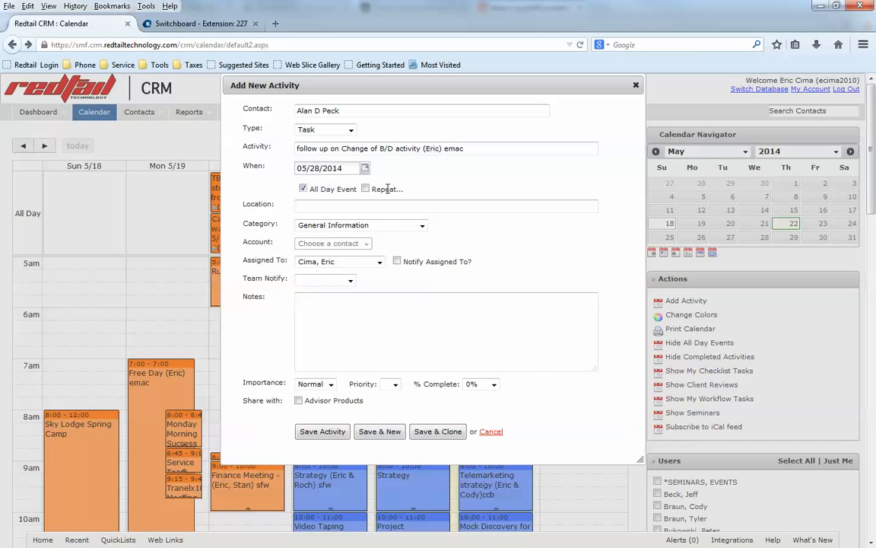
pyautogui.click(385, 306)
pyautogui.click(334, 432)
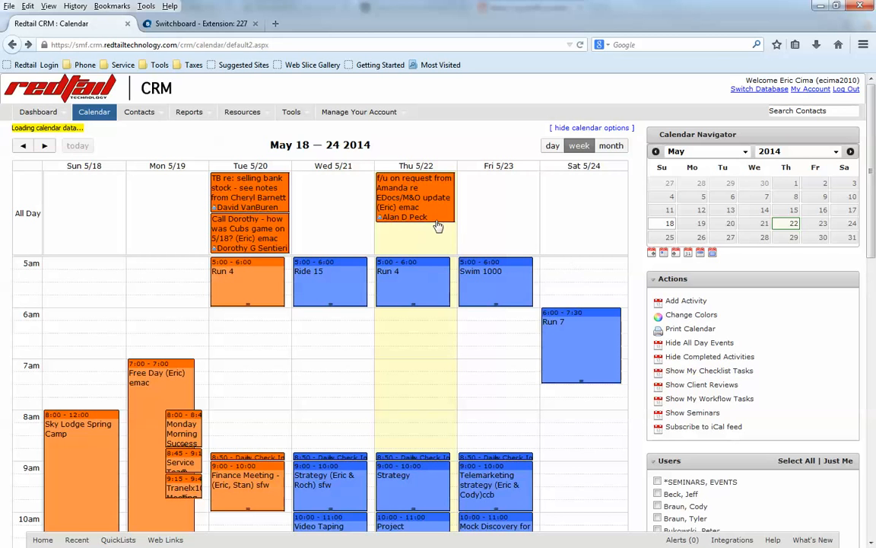
pyautogui.moveTo(436, 202)
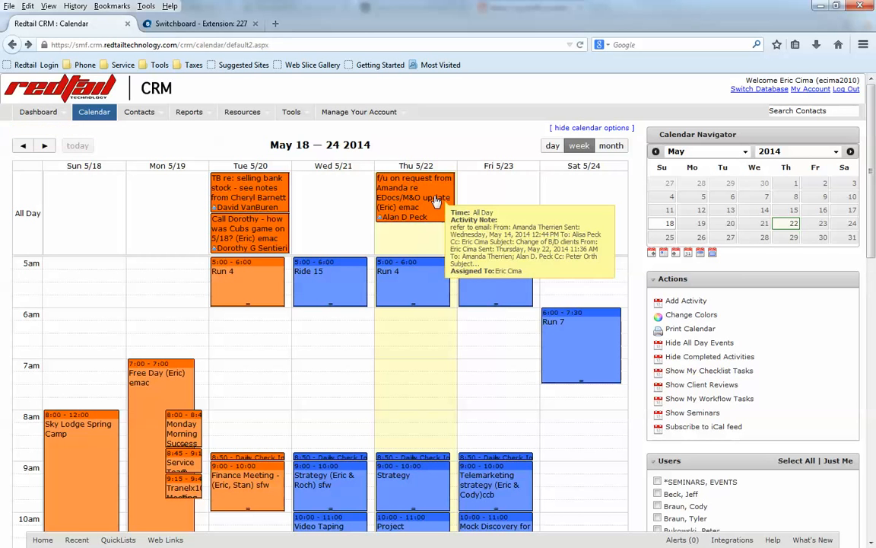
pyautogui.click(754, 240)
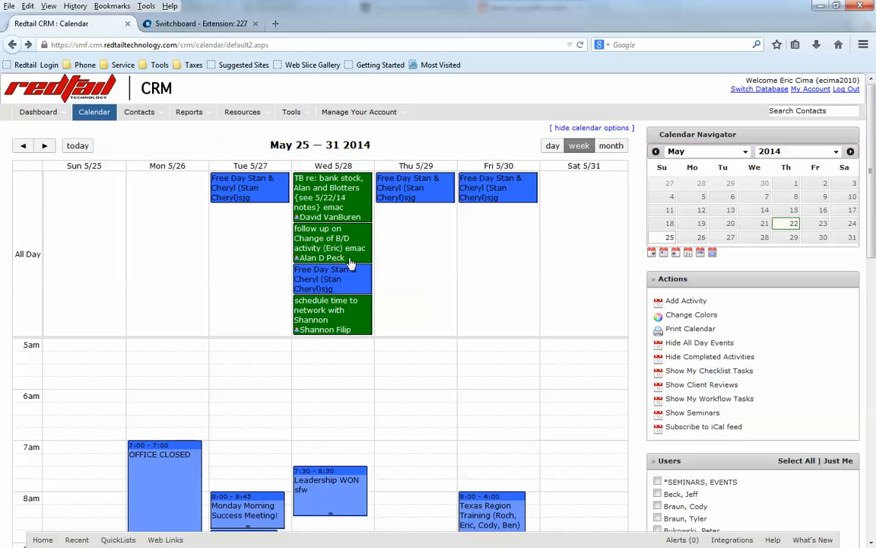
pyautogui.click(794, 228)
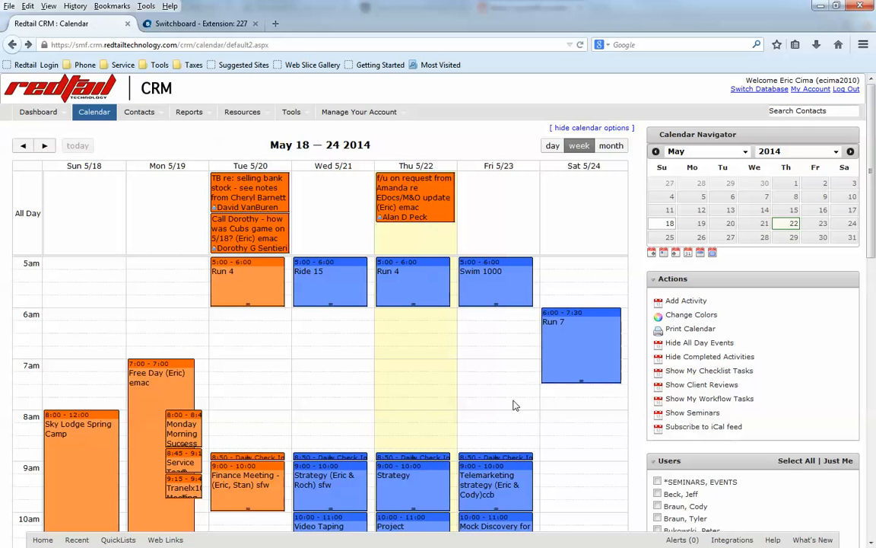
pyautogui.scroll(-5, 507, 385)
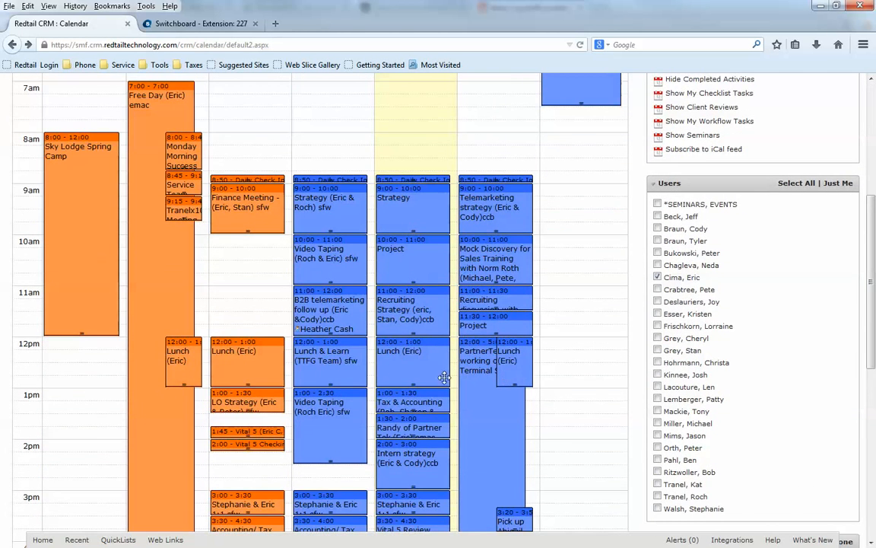